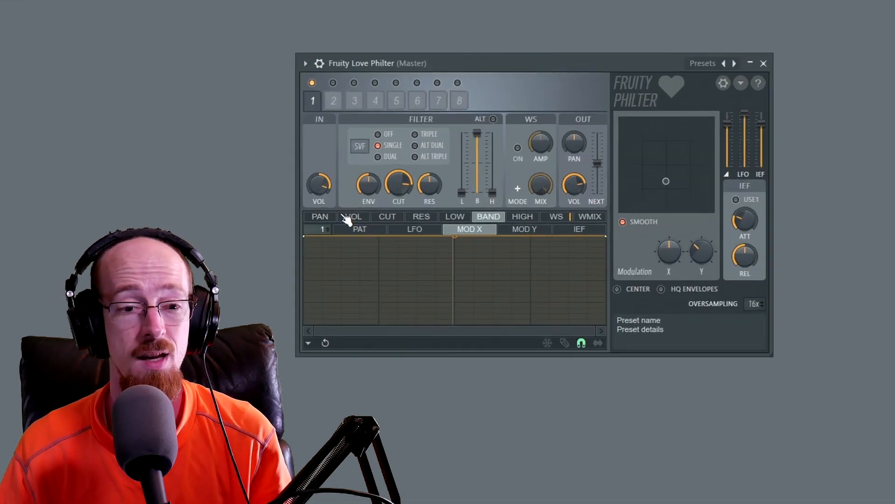
Step: Ramp filter 1's Mod X pan curve from minimum to maximum, and return both endpoints to the centre line
left_click(316, 205)
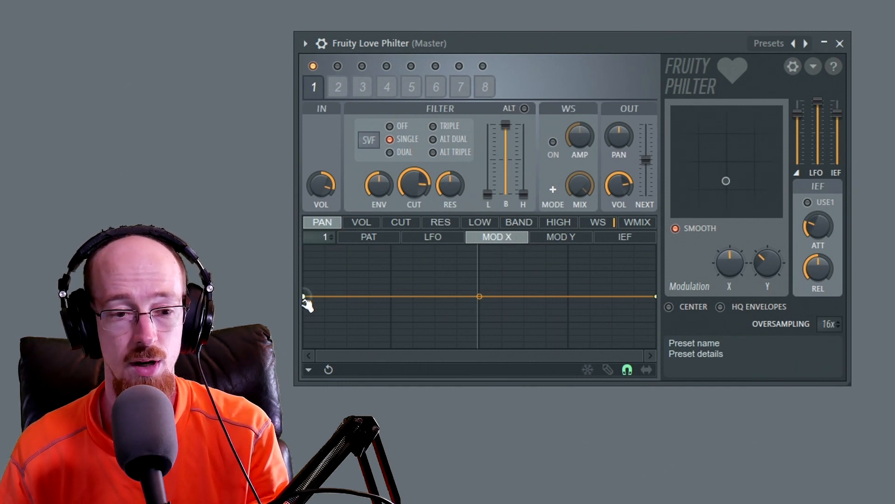
left_click_drag(305, 298, 304, 347)
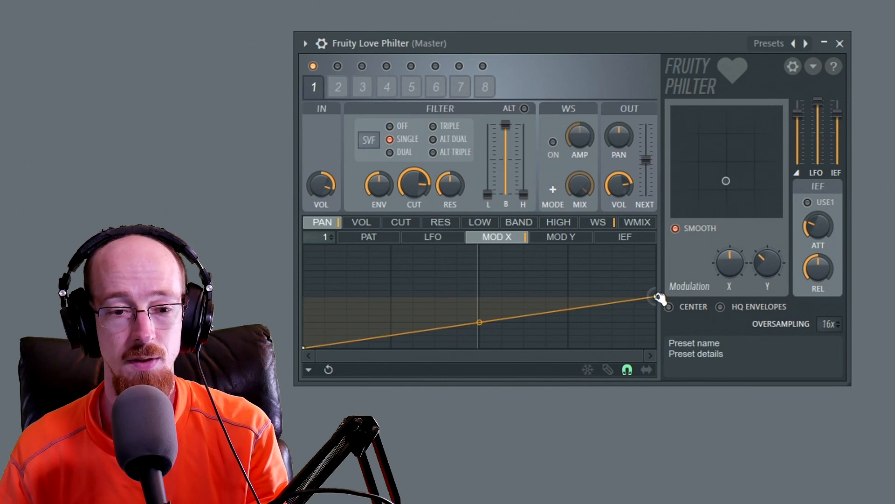
left_click_drag(655, 297, 653, 207)
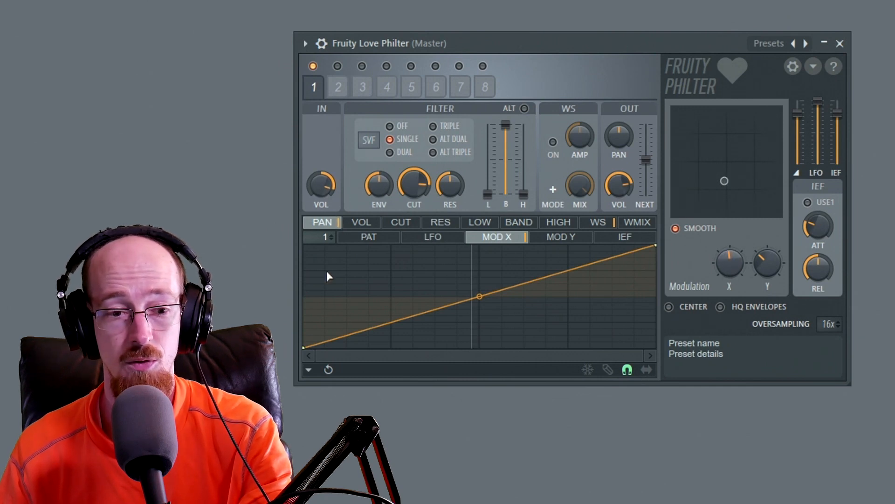
left_click_drag(304, 349, 345, 285)
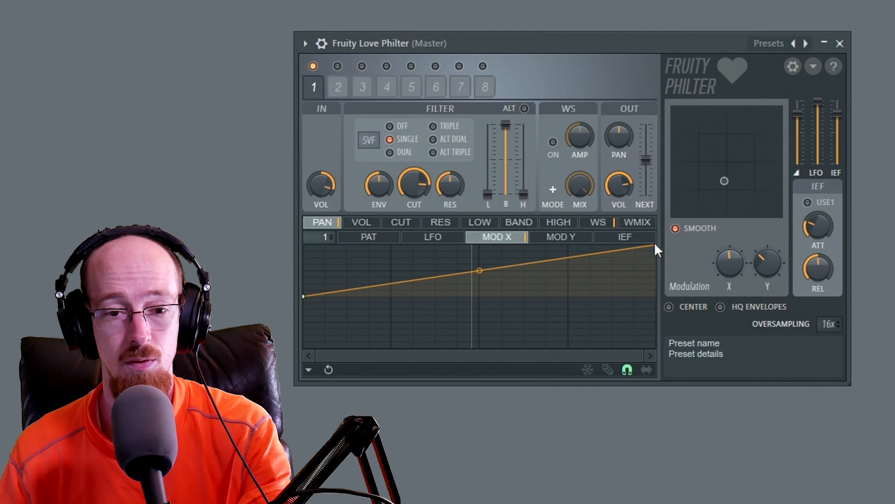
left_click_drag(655, 245, 655, 296)
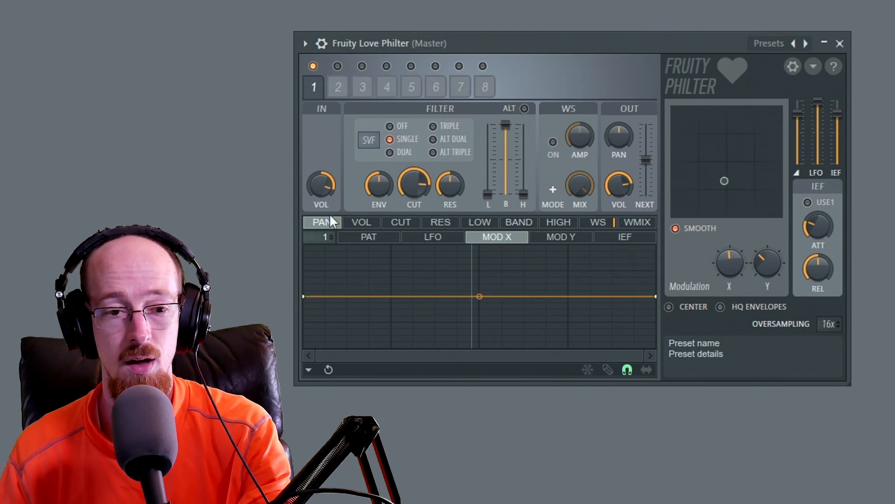
Step: Try a minimum-to-maximum Mod X ramp on filter 1's volume while moving the X modulation, and flatten the curve at maximum
left_click(362, 223)
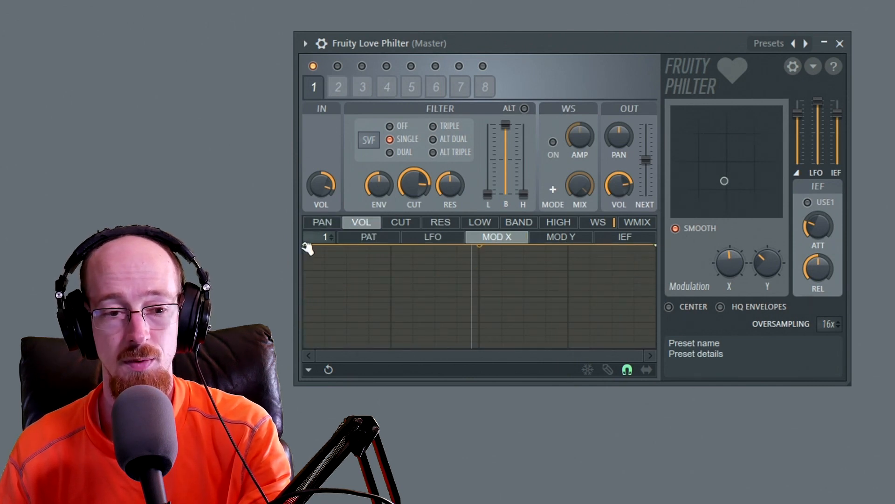
left_click_drag(304, 245, 308, 408)
mouse_move(730, 263)
left_mouse_down()
mouse_move(730, 308)
mouse_move(730, 219)
mouse_move(730, 263)
left_mouse_up()
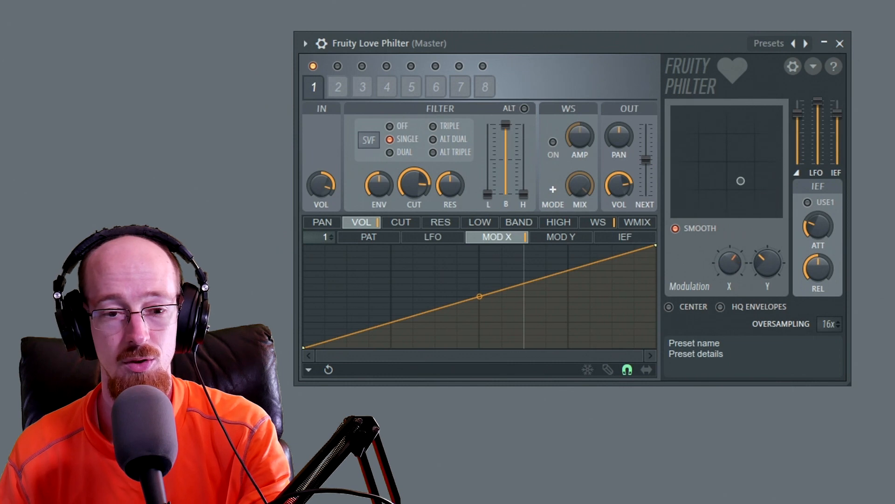
left_click_drag(308, 349, 318, 216)
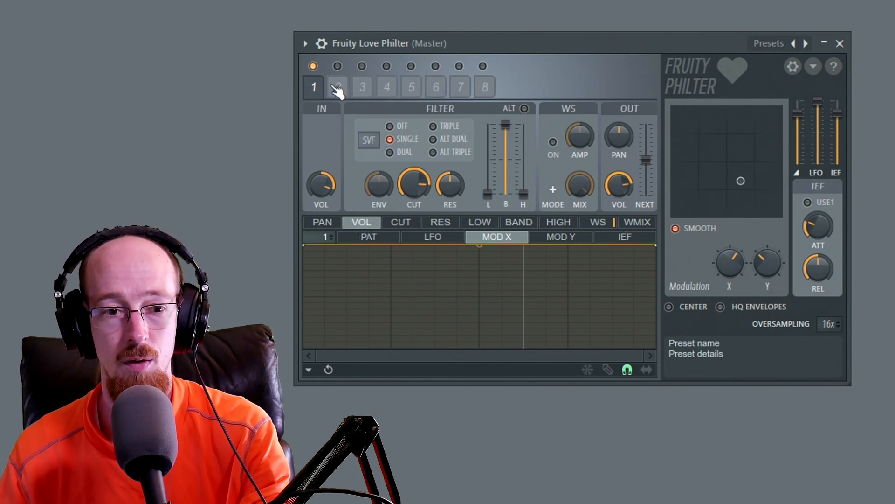
Step: On filter 4, lower the start of the Mod X cutoff curve to minimum, and flatten it back to the centre line
left_click(387, 88)
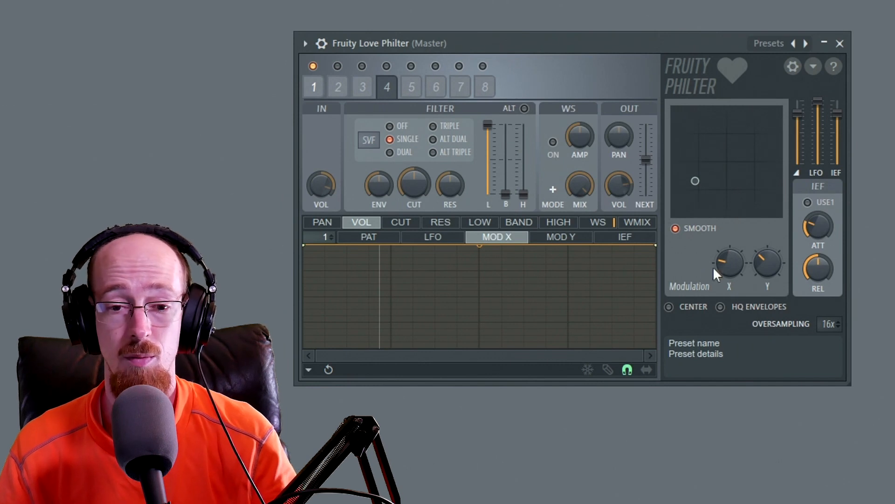
mouse_move(729, 262)
left_mouse_down()
mouse_move(730, 220)
mouse_move(729, 262)
left_mouse_up()
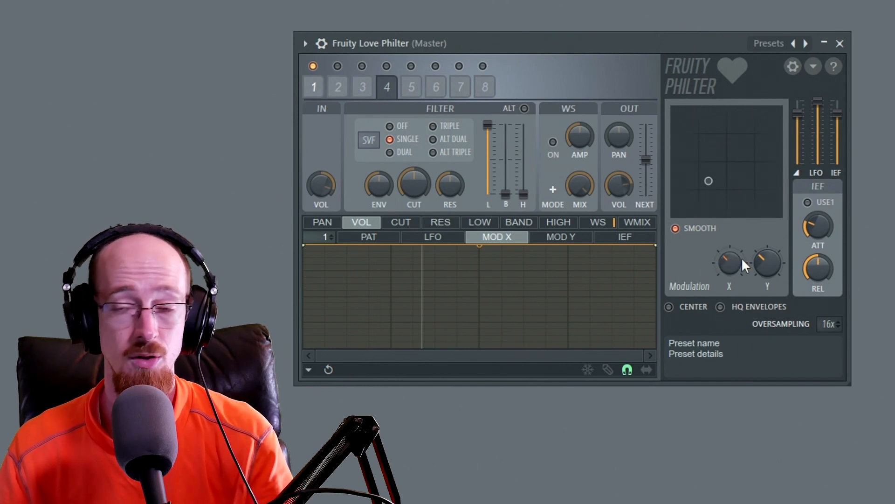
left_click(398, 224)
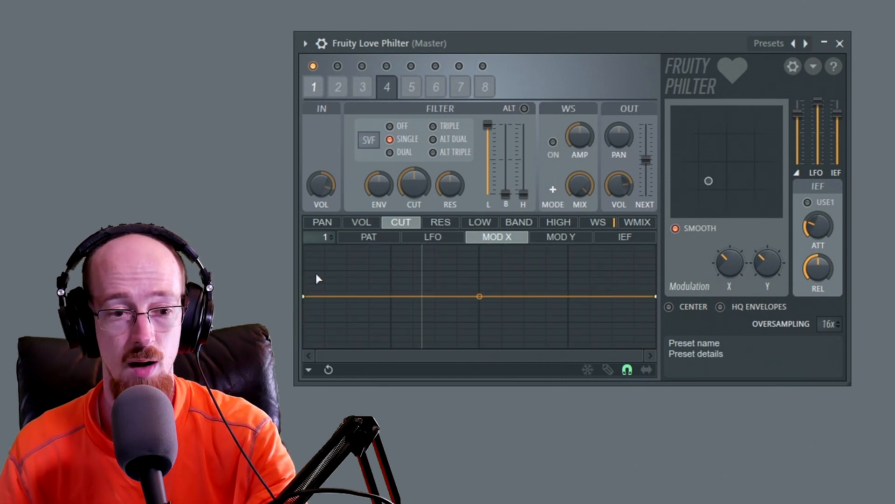
left_click_drag(309, 298, 304, 348)
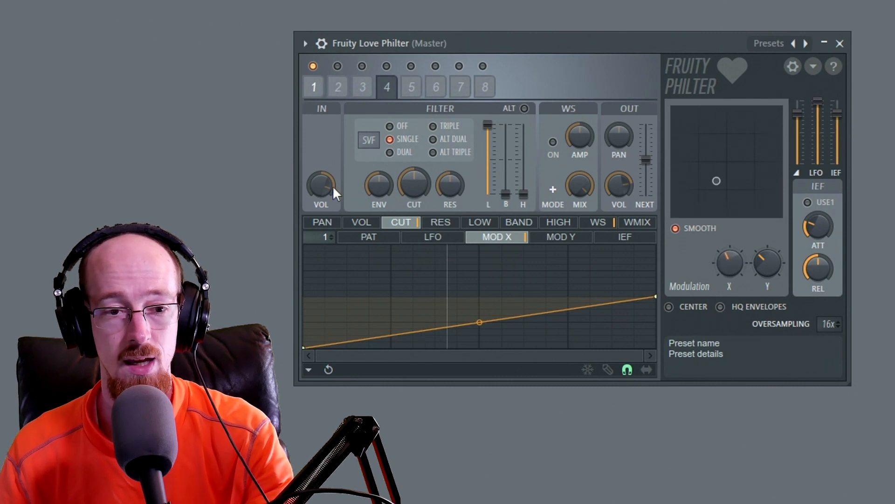
left_click_drag(308, 349, 304, 296)
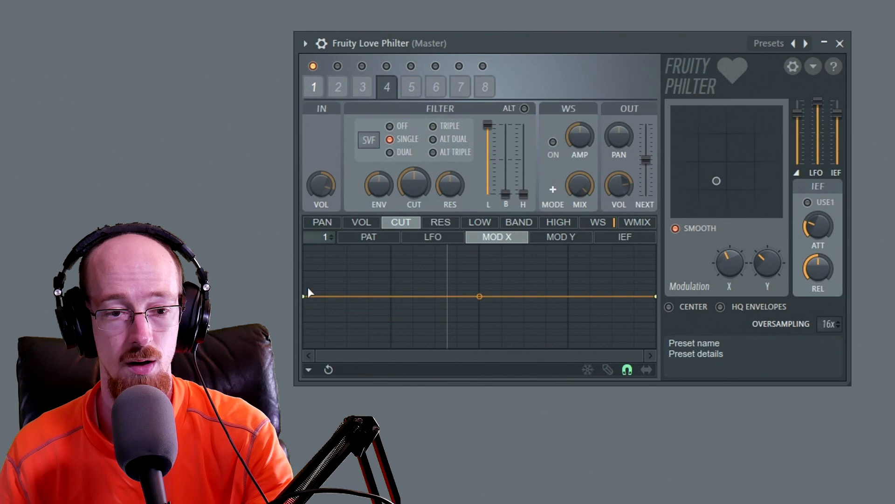
Step: On filter 1, try a Mod X cutoff curve rising from minimum to centre, sweep the X modulation, and flatten the curve
left_click(313, 88)
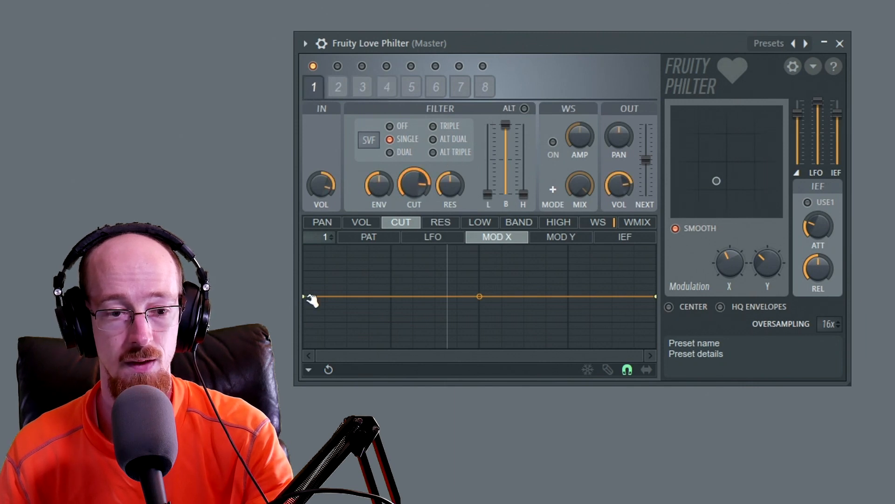
left_click_drag(304, 297, 320, 414)
left_click_drag(735, 271, 735, 233)
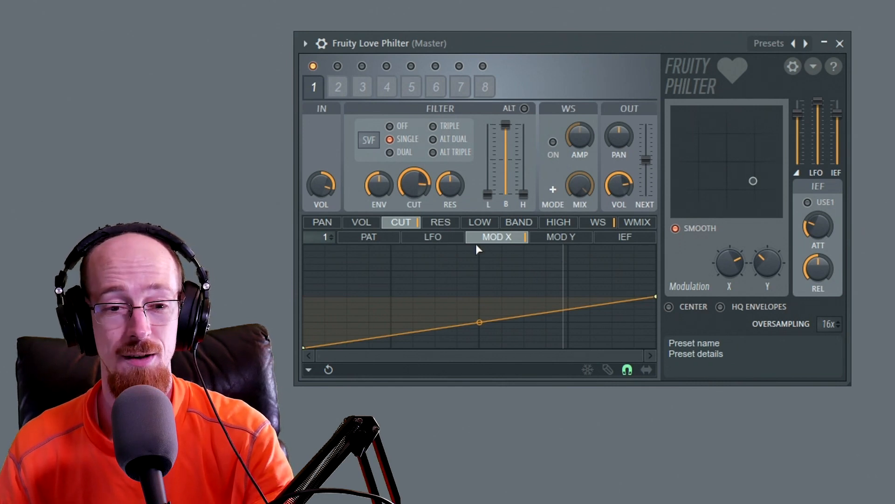
left_click_drag(311, 347, 334, 383)
Step: Shape filter 1's Mod X resonance curve to rise from minimum to centre, and sweep the X modulation up to maximum
left_click(440, 224)
mouse_move(731, 263)
left_mouse_down()
mouse_move(731, 284)
mouse_move(731, 270)
left_mouse_up()
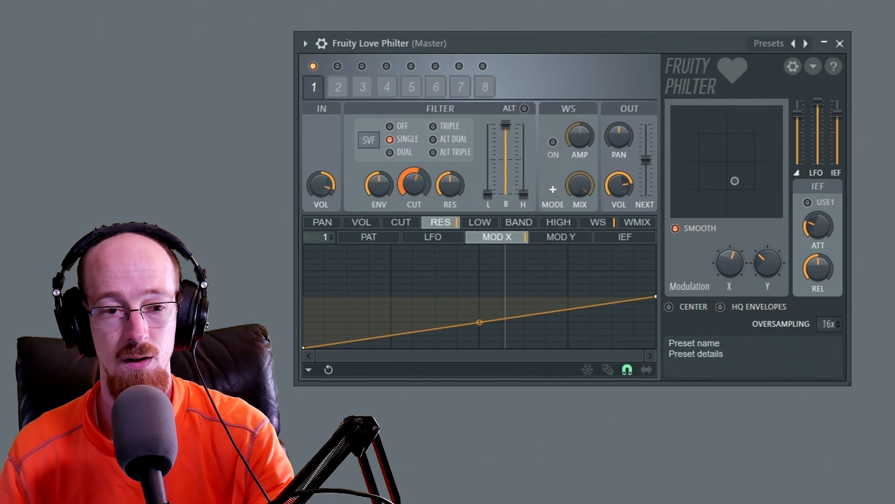
left_click_drag(731, 264, 732, 238)
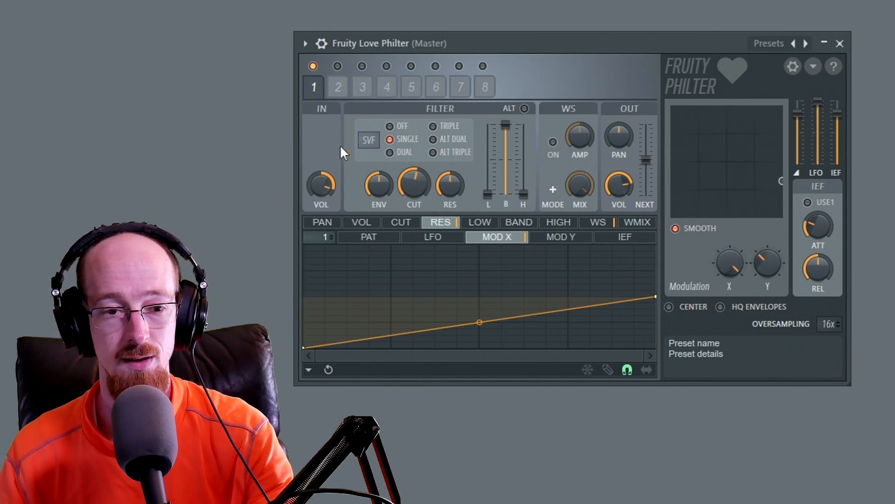
Step: Try the resonance ramp up to maximum with the Lime low pass filter type, and return both endpoints to the centre line
left_click(366, 140)
left_click(436, 177)
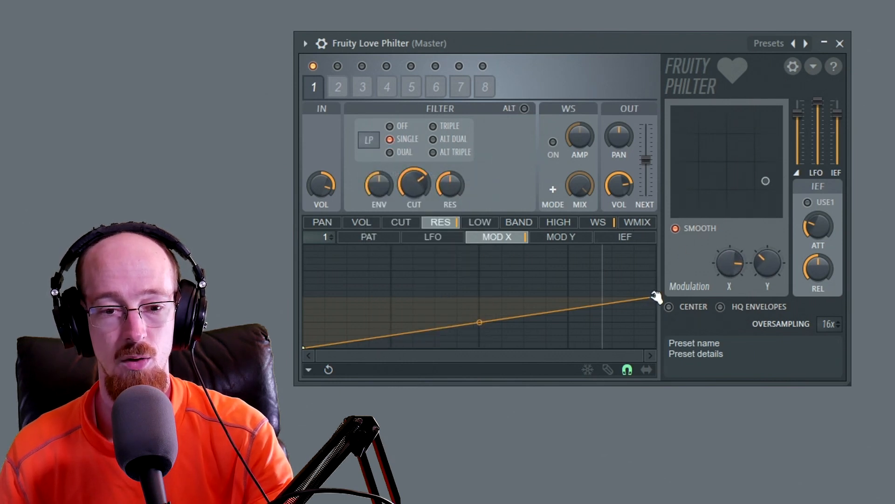
left_click_drag(657, 297, 656, 246)
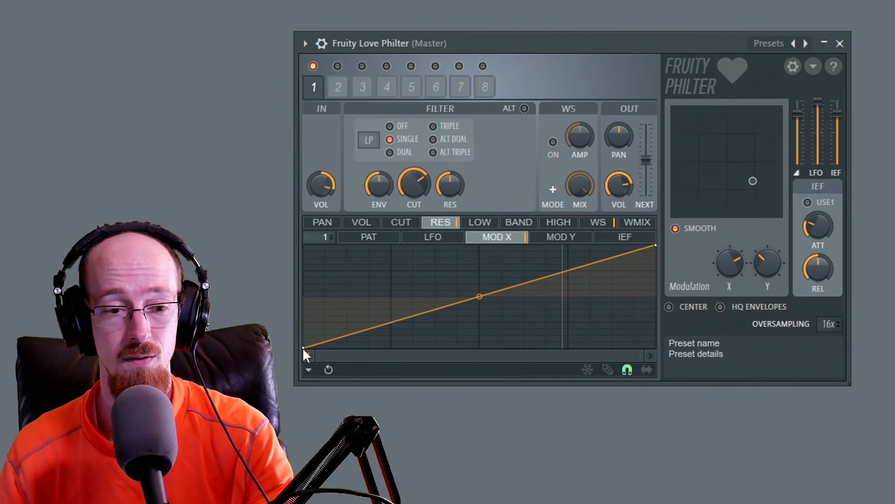
left_click_drag(304, 348, 305, 297)
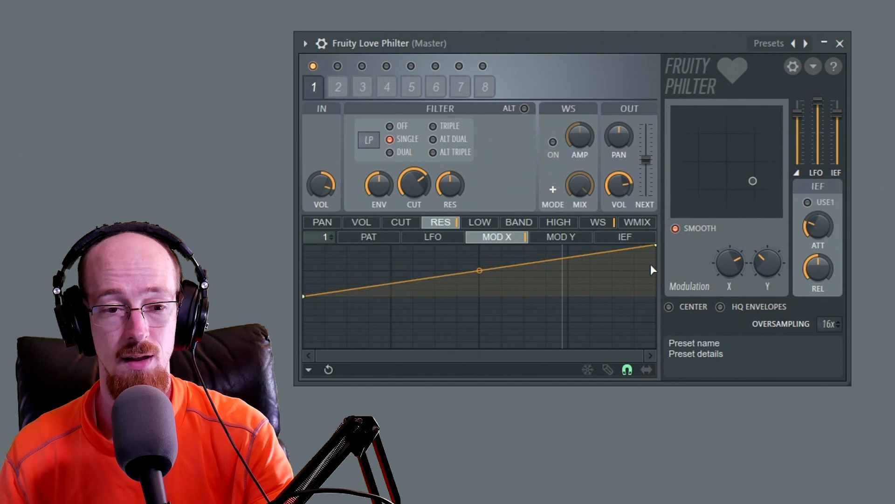
left_click_drag(658, 246, 658, 295)
Step: Show the Mod X curve of the filter's low level and set the filter type to Chocolate state variable
left_click(481, 223)
left_click(525, 224)
left_click(566, 224)
left_click(495, 224)
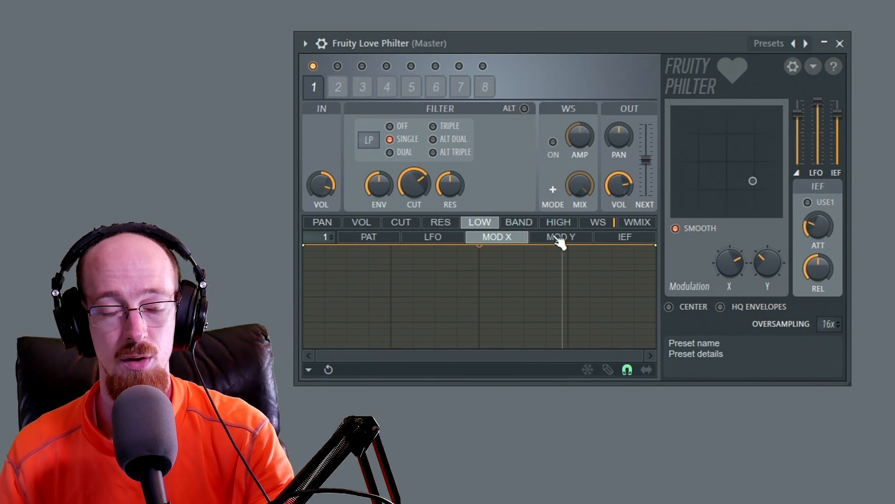
left_click(369, 138)
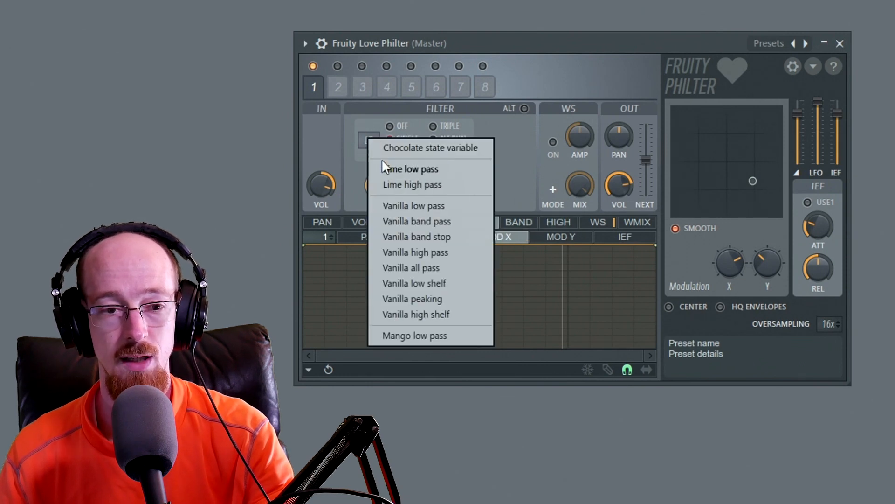
left_click(426, 147)
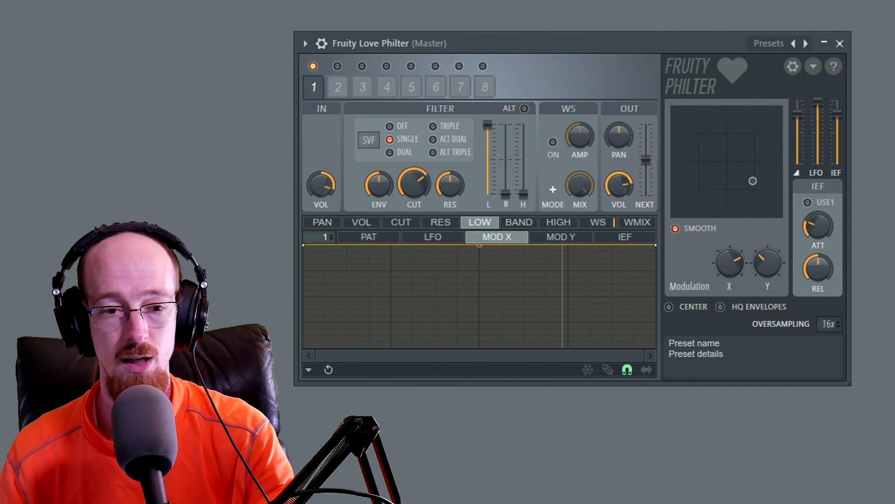
Step: Try a minimum-to-maximum Mod X ramp on the low level, comparing it with the low fader at zero, and flatten the curve
left_click_drag(307, 247, 310, 376)
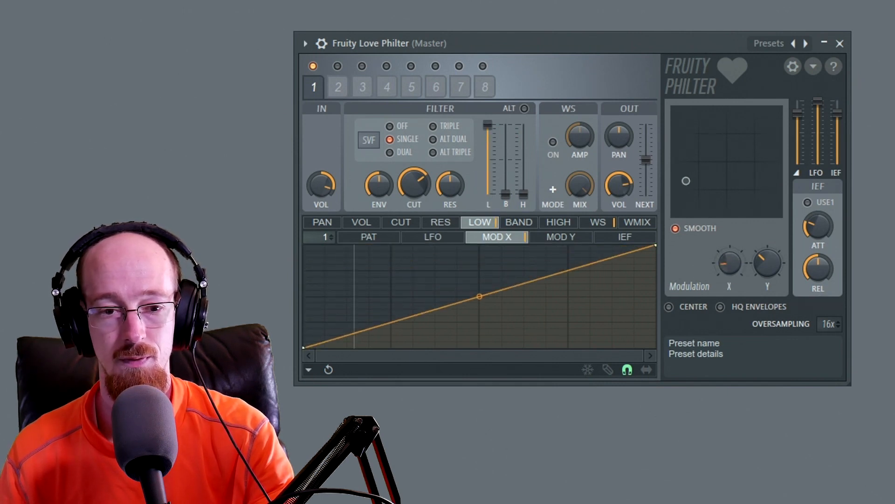
left_click_drag(487, 125, 487, 194)
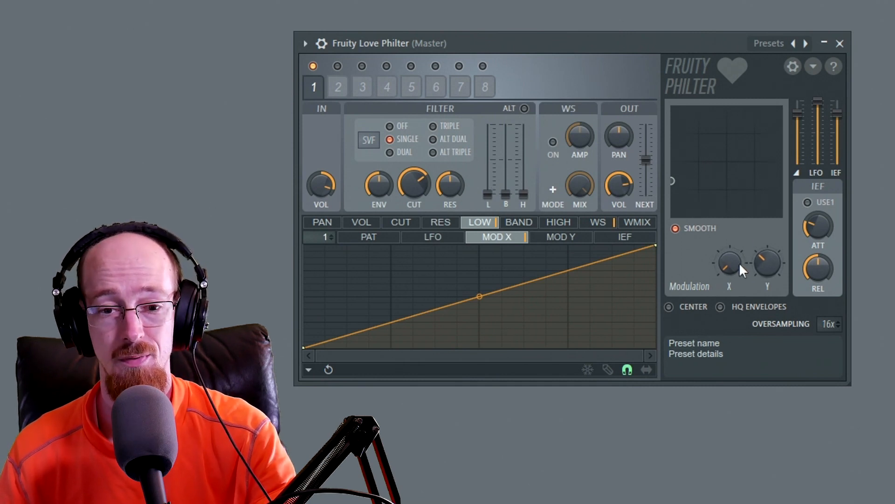
left_click_drag(729, 260, 593, 219)
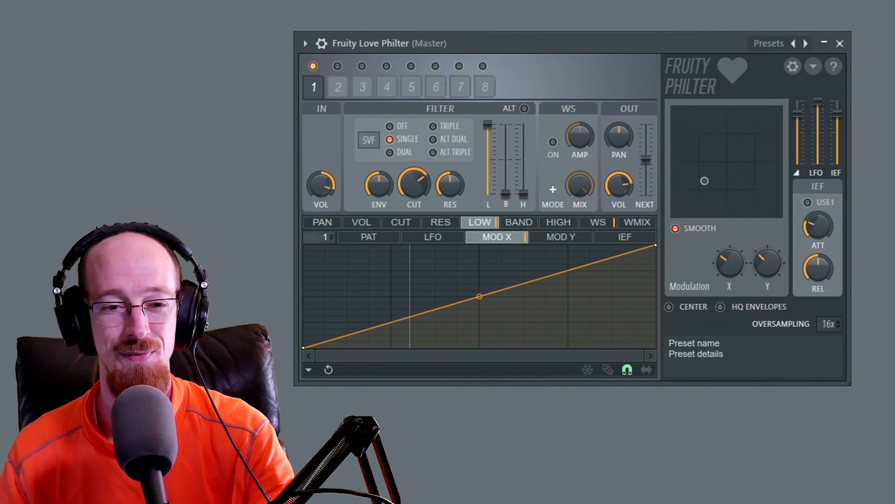
left_click_drag(308, 346, 320, 394)
Step: Try a minimum-to-maximum Mod X ramp on the band level, flatten it at maximum, and ramp the high level the same way
left_click(524, 225)
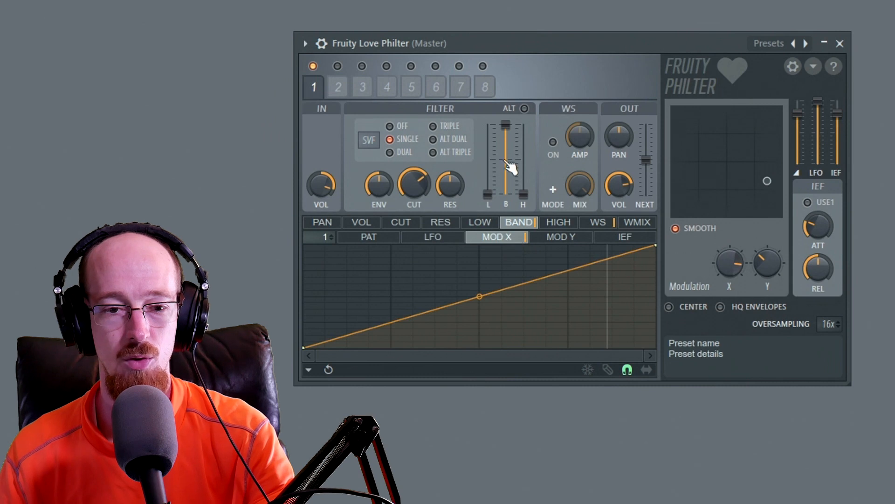
left_click_drag(308, 349, 301, 183)
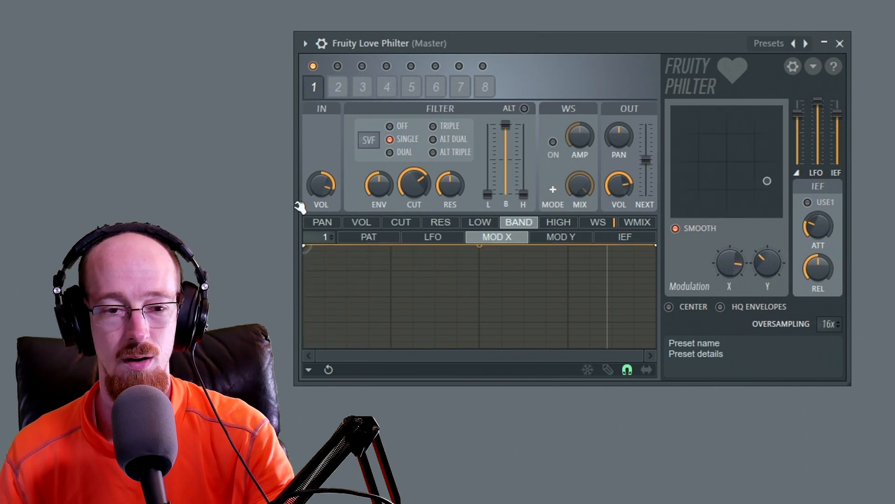
left_click(558, 223)
left_click_drag(309, 247, 305, 396)
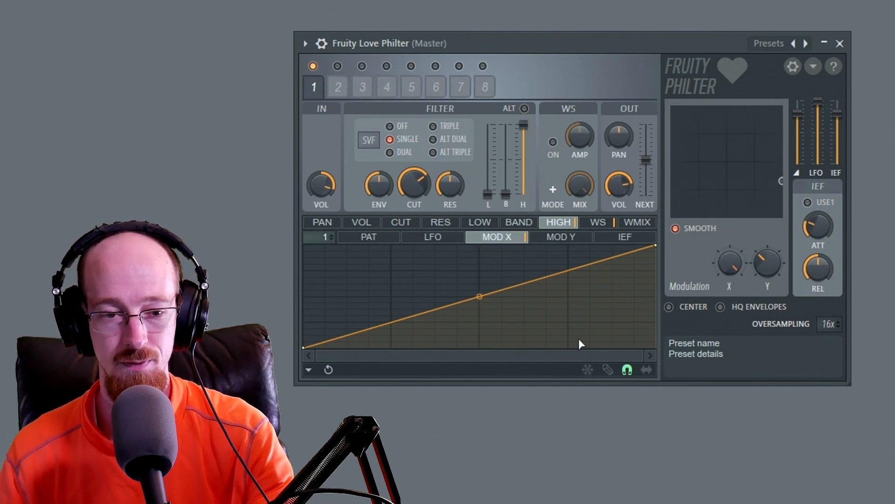
Step: Turn on filter 1's waveshaper and ramp its mix under Mod X from minimum to maximum
left_click(598, 223)
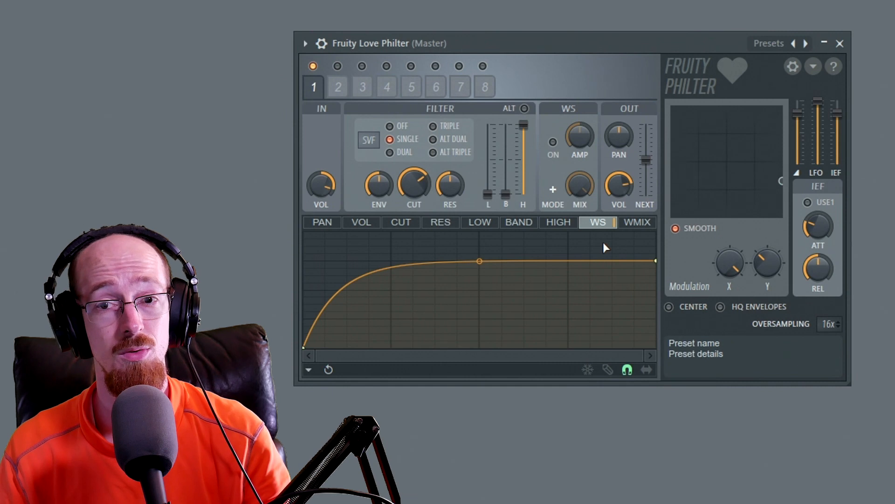
left_click(648, 229)
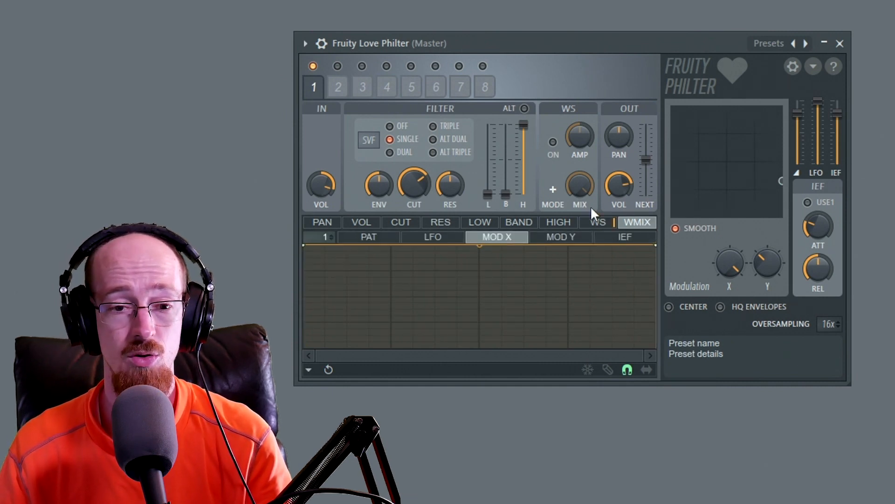
left_click(553, 142)
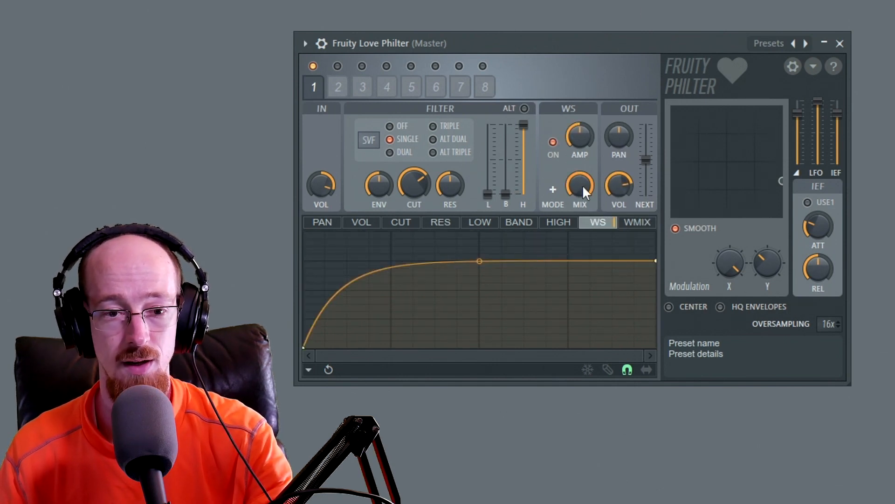
mouse_move(581, 184)
left_mouse_down()
mouse_move(581, 234)
mouse_move(581, 184)
left_mouse_up()
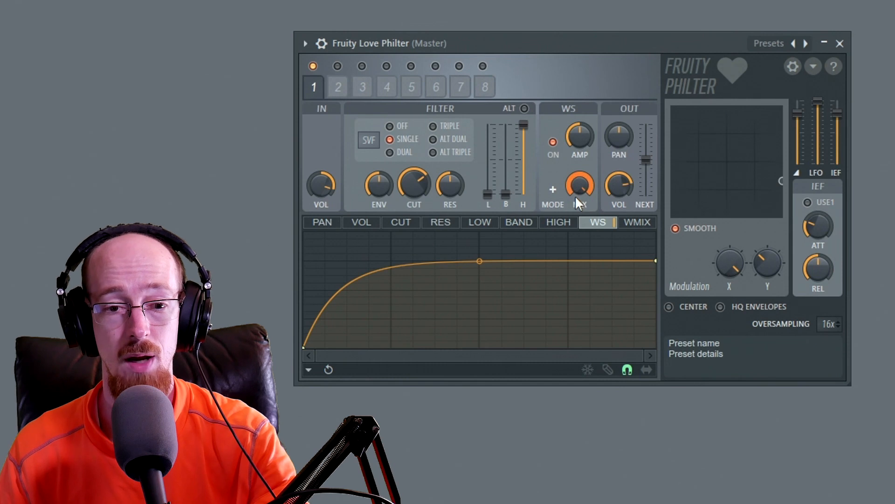
left_click(649, 224)
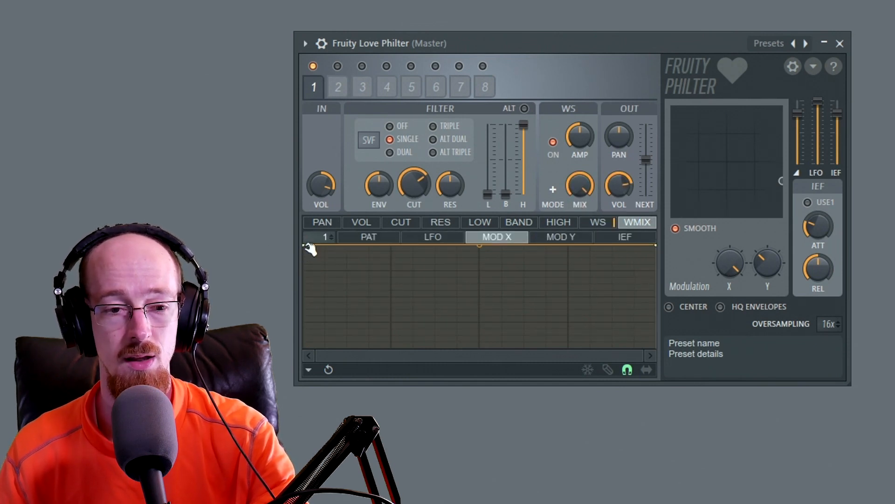
left_click_drag(308, 247, 294, 394)
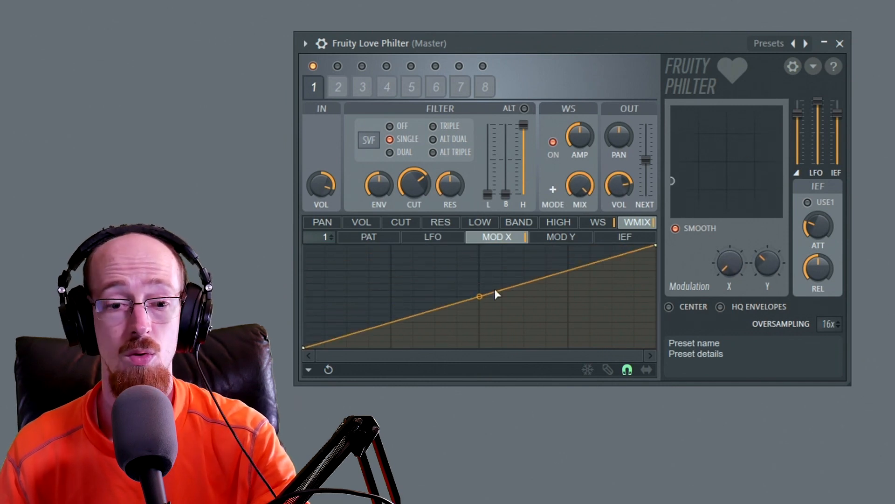
Step: Flatten the waveshaper mix's Mod X curve at maximum, show the pan target's Mod X curve and raise the Modulation X amount
left_click_drag(308, 350, 306, 161)
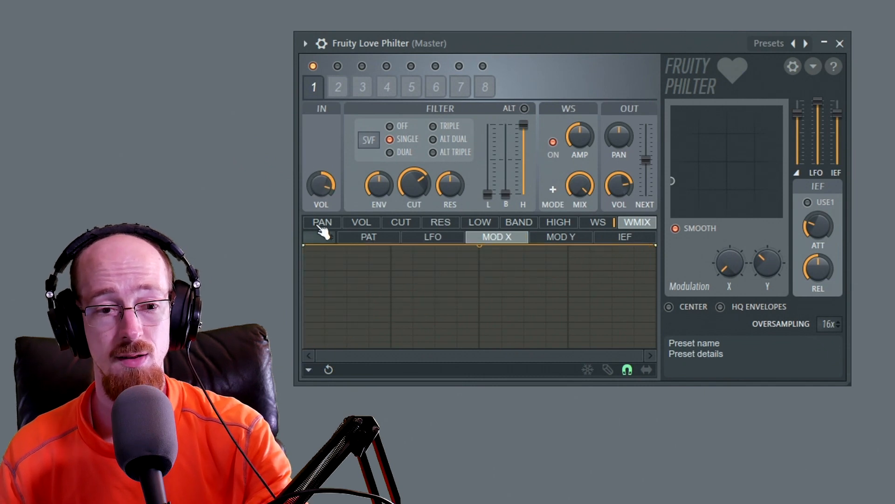
left_click_drag(516, 231, 333, 228)
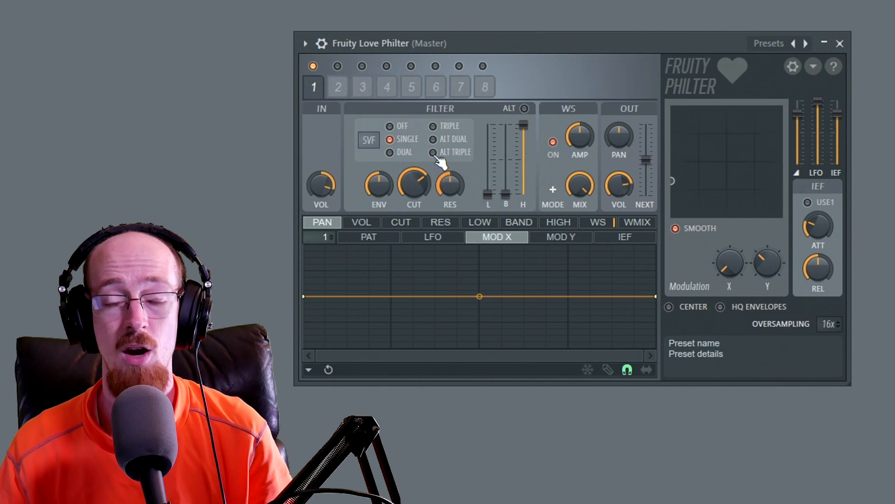
left_click_drag(726, 270, 726, 233)
Step: Examine the pan target's LFO, pattern and IEF modulation sources, with a brief look at the volume pattern
left_click(439, 239)
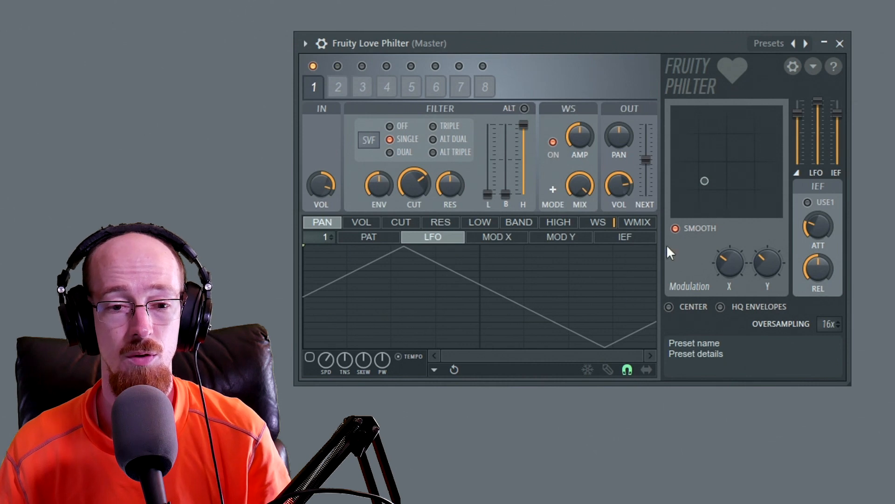
left_click(371, 238)
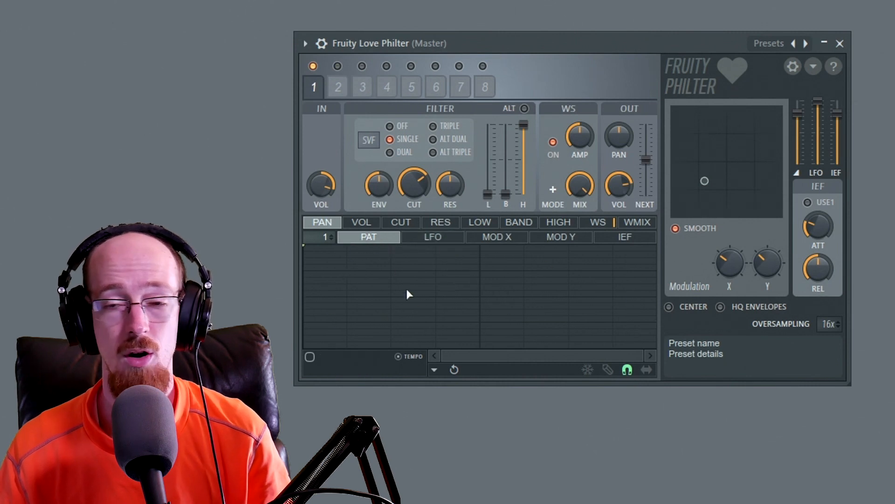
left_click(635, 238)
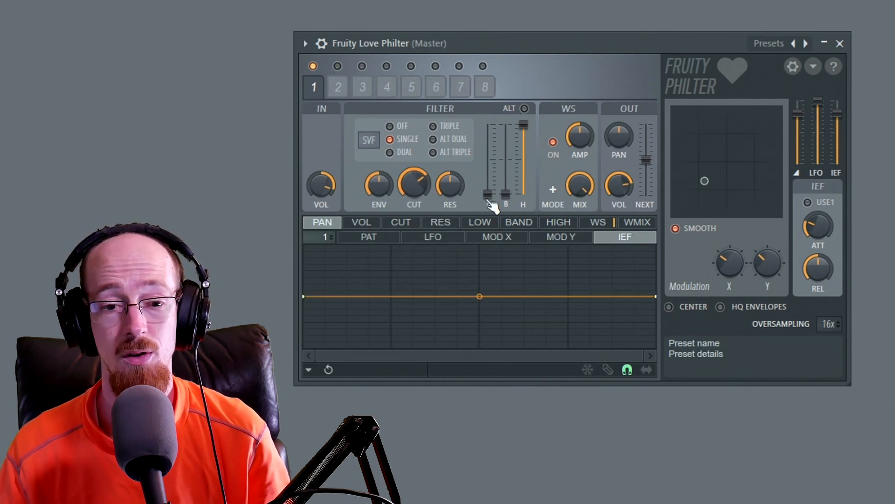
left_click(371, 239)
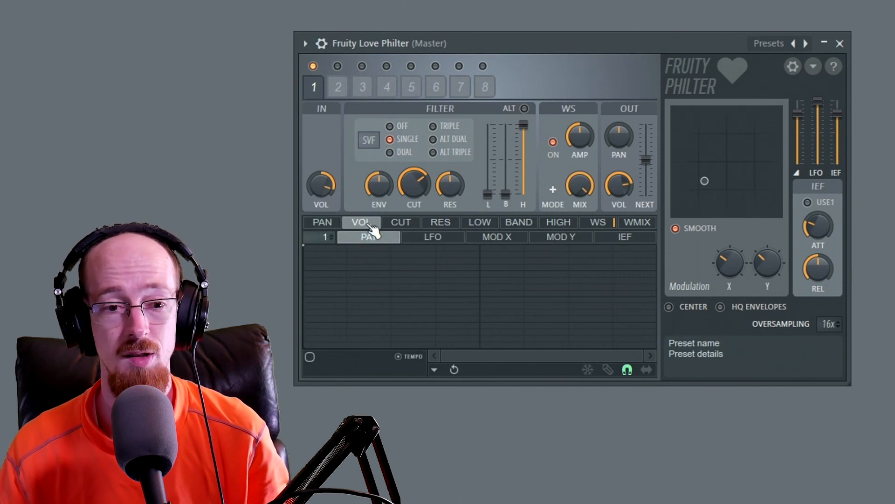
left_click(322, 222)
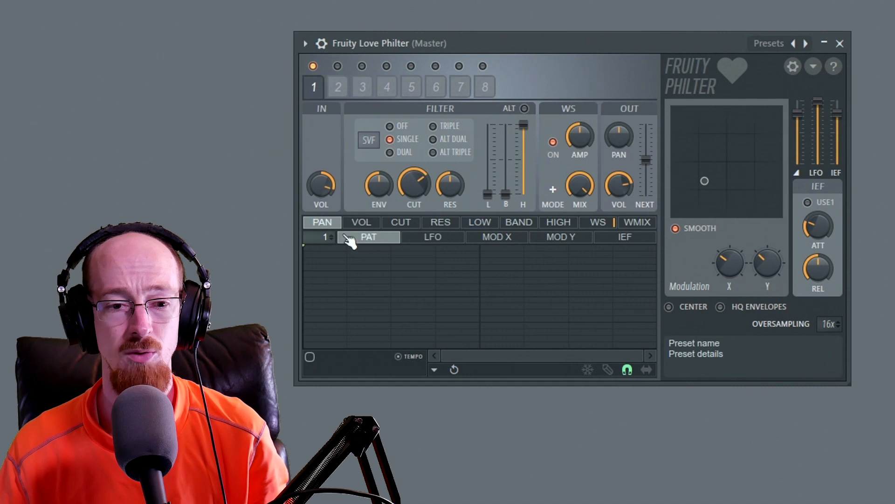
left_click(433, 237)
left_click(629, 237)
left_click(432, 237)
left_click(368, 237)
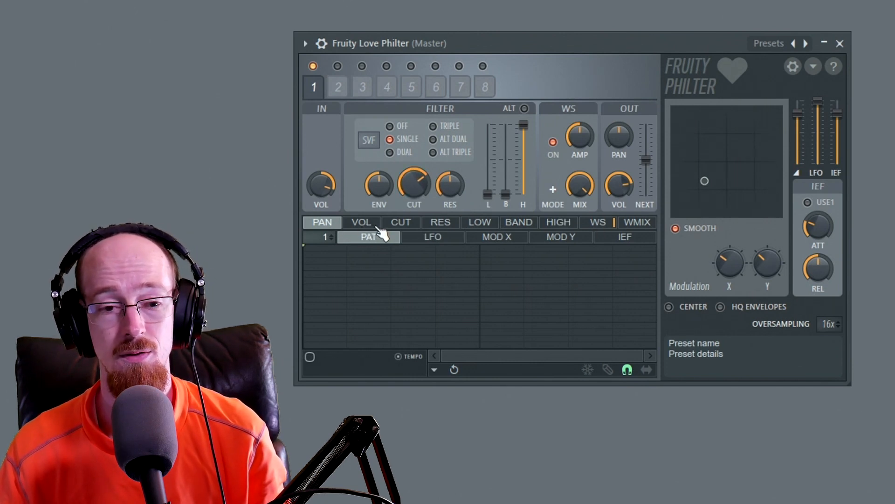
Step: Compare the waveshaper's curve with the modulation views of resonance, pan, waveshaper mix and volume, ending on pan
left_click(610, 223)
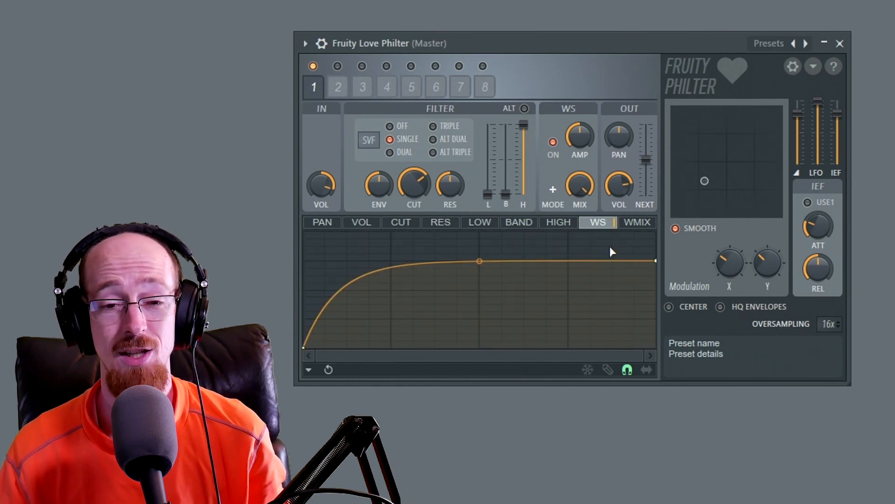
left_click(443, 224)
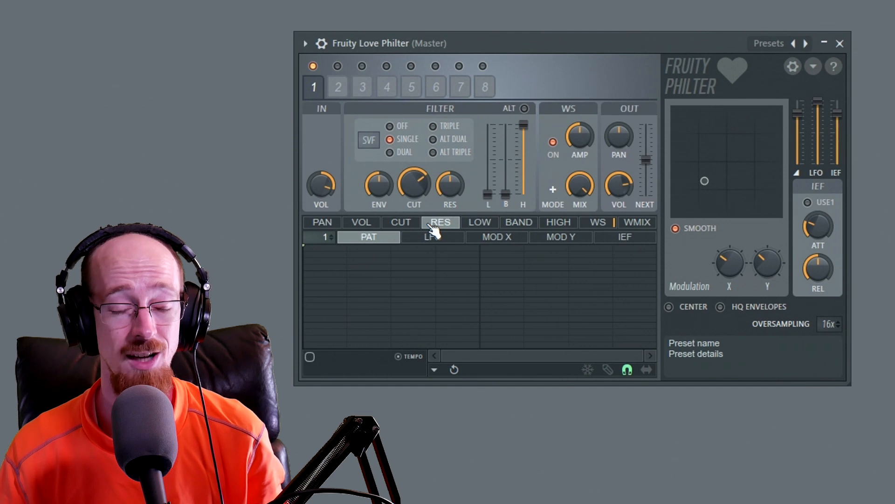
left_click(328, 223)
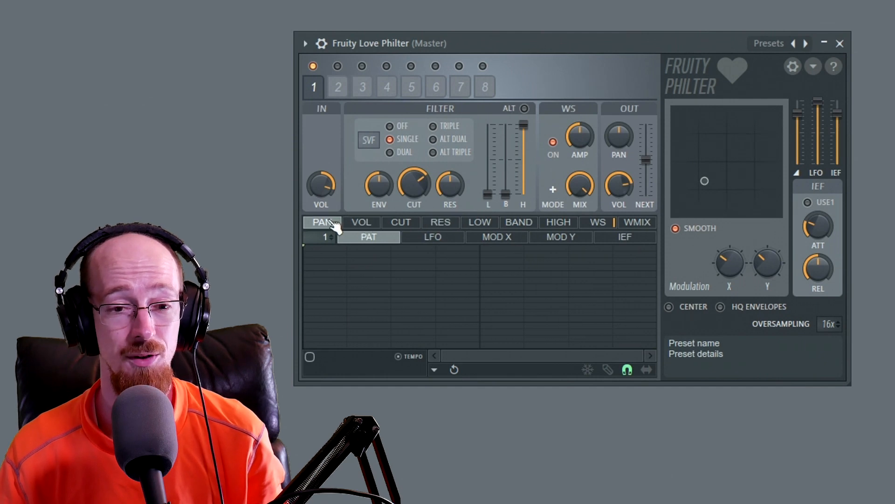
left_click(637, 224)
left_click(606, 224)
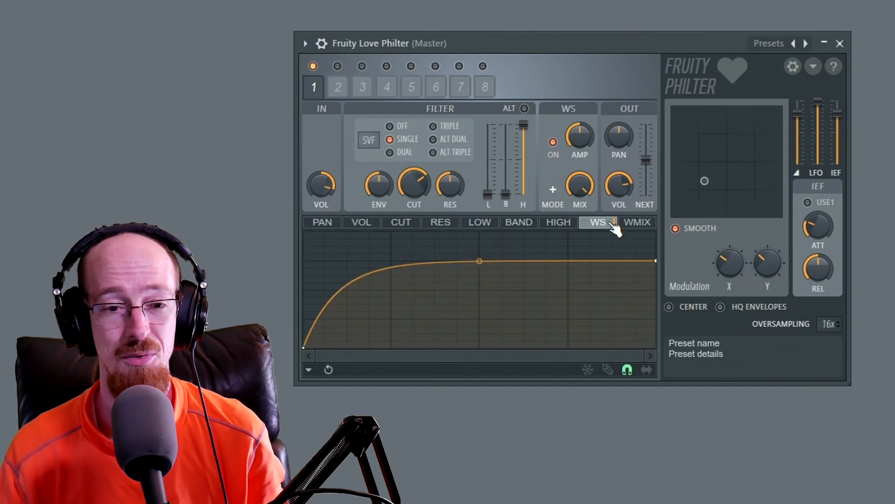
left_click(369, 224)
left_click(329, 223)
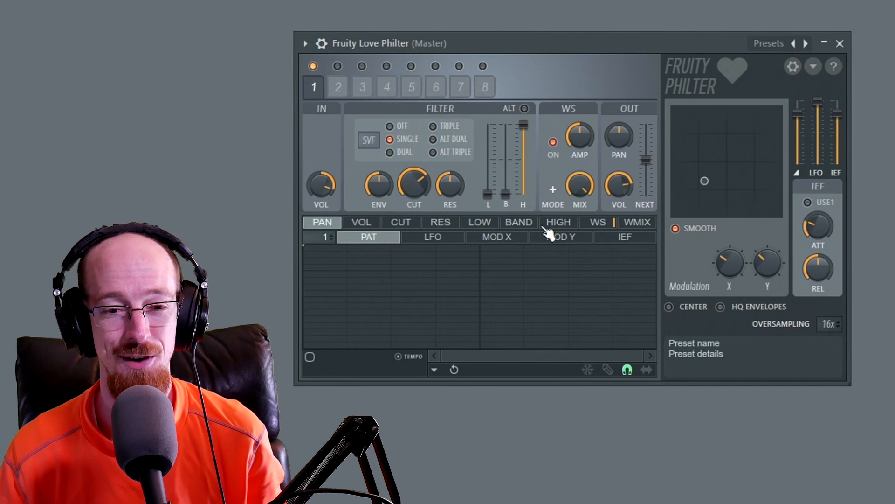